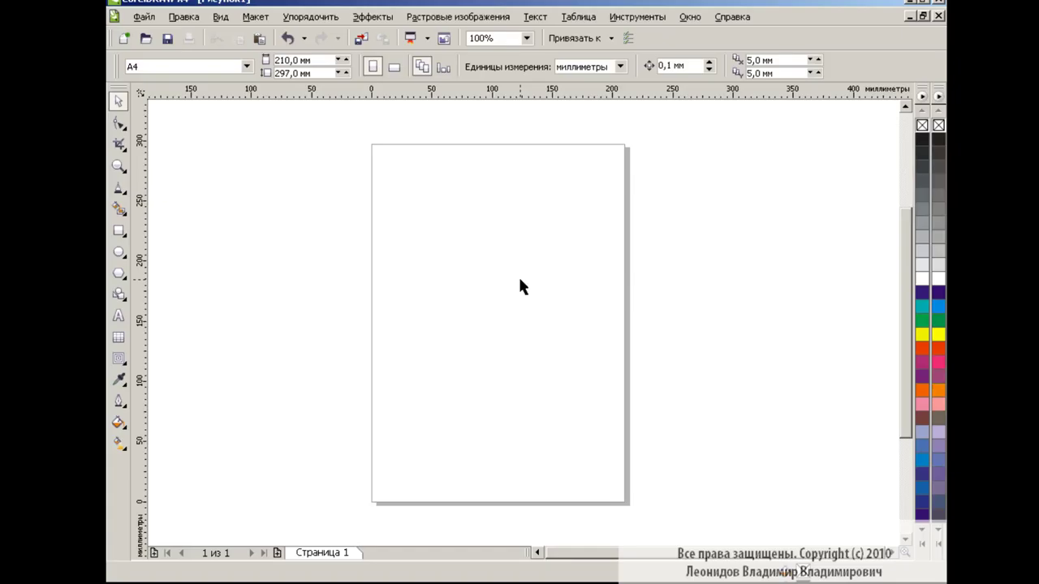
Step: Paste the braided zigzag ribbon so it spans the top of the blank A4 page
{"action": "key", "text": "ctrl+v"}
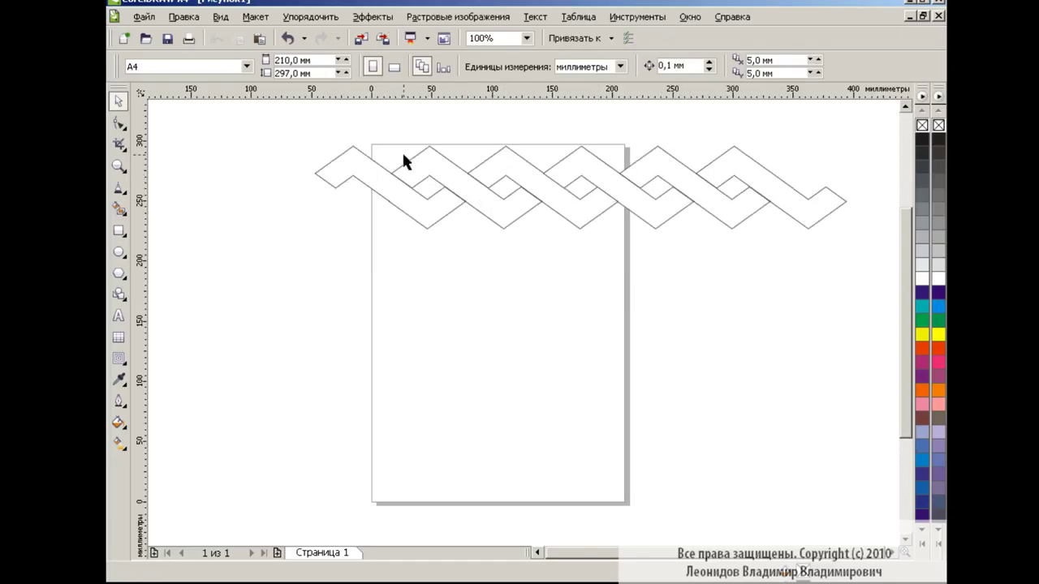
Step: Move the whole braided ribbon up and left so it straddles the page's top edge
{"action": "left_click_drag", "start_coordinate": [874, 116], "coordinate": [243, 275]}
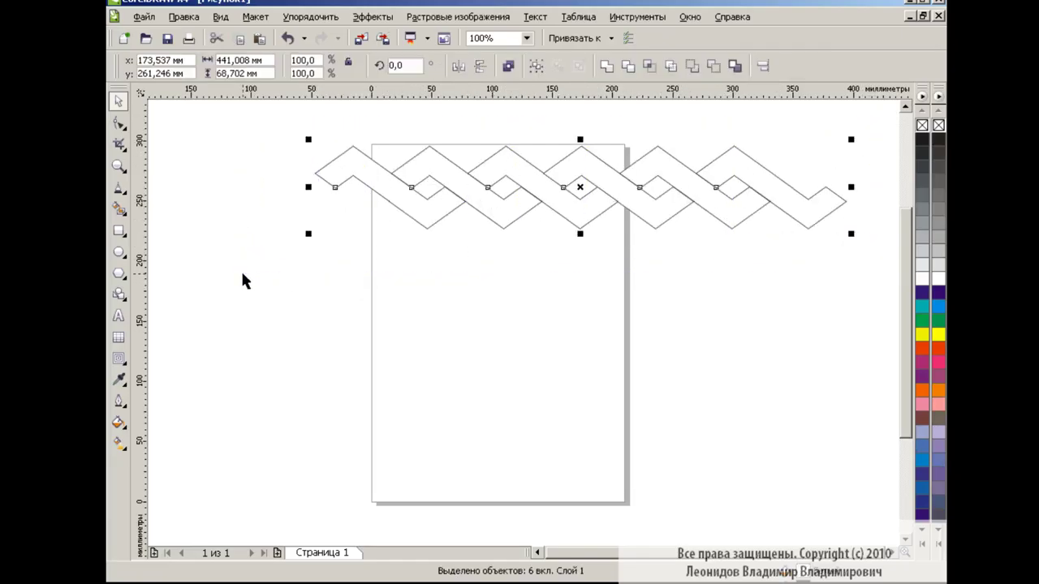
{"action": "left_click_drag", "start_coordinate": [581, 187], "coordinate": [523, 149]}
{"action": "left_click", "coordinate": [565, 294]}
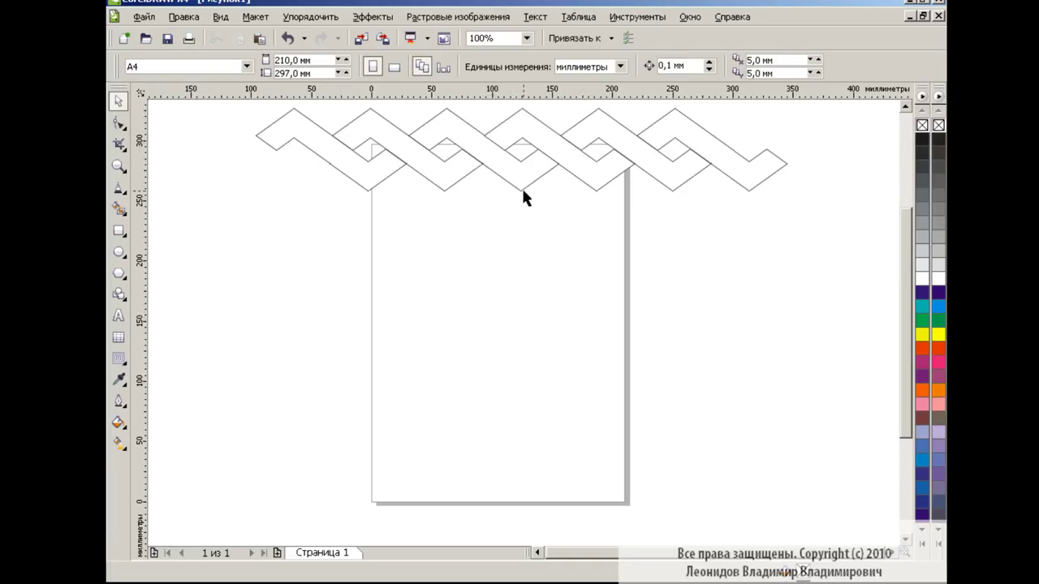
{"action": "left_click", "coordinate": [119, 231]}
Step: Draw a square with a vertical line through it, plus a mirrored copy of the line
{"action": "left_click_drag", "start_coordinate": [431, 255], "coordinate": [600, 423]}
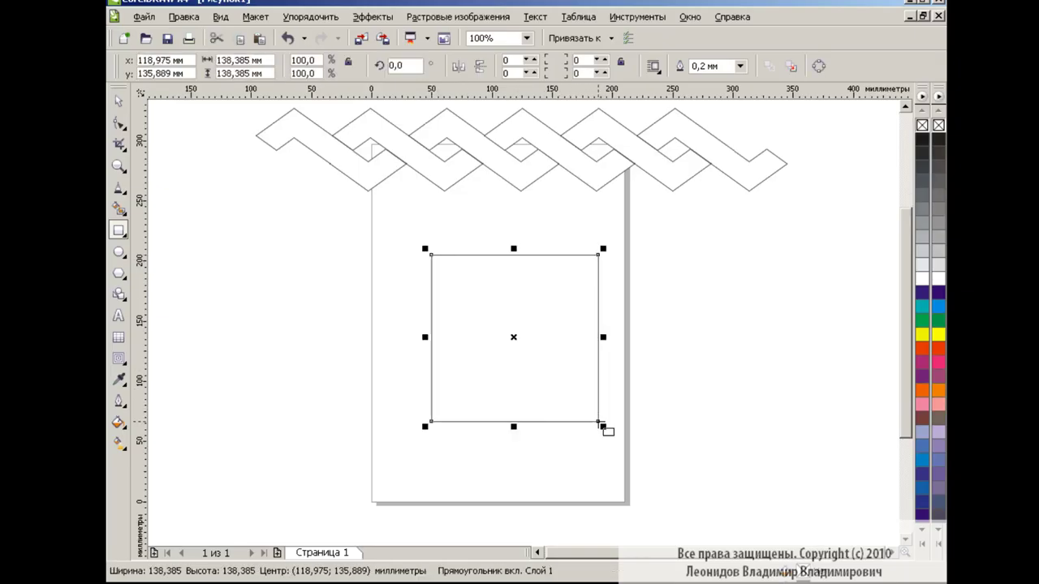
{"action": "left_click", "coordinate": [119, 187]}
{"action": "left_click", "coordinate": [532, 241]}
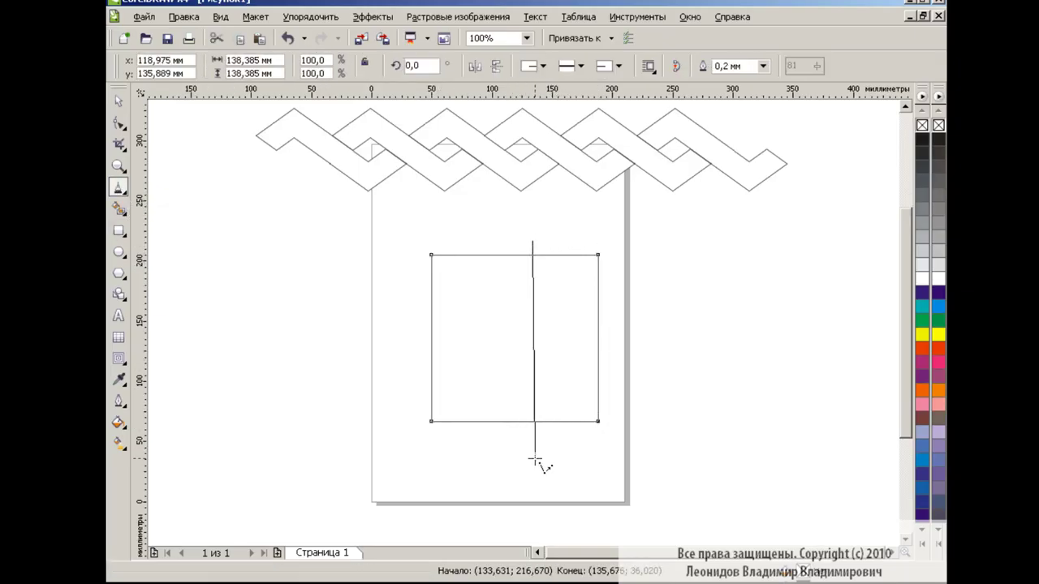
{"action": "left_click", "coordinate": [532, 459]}
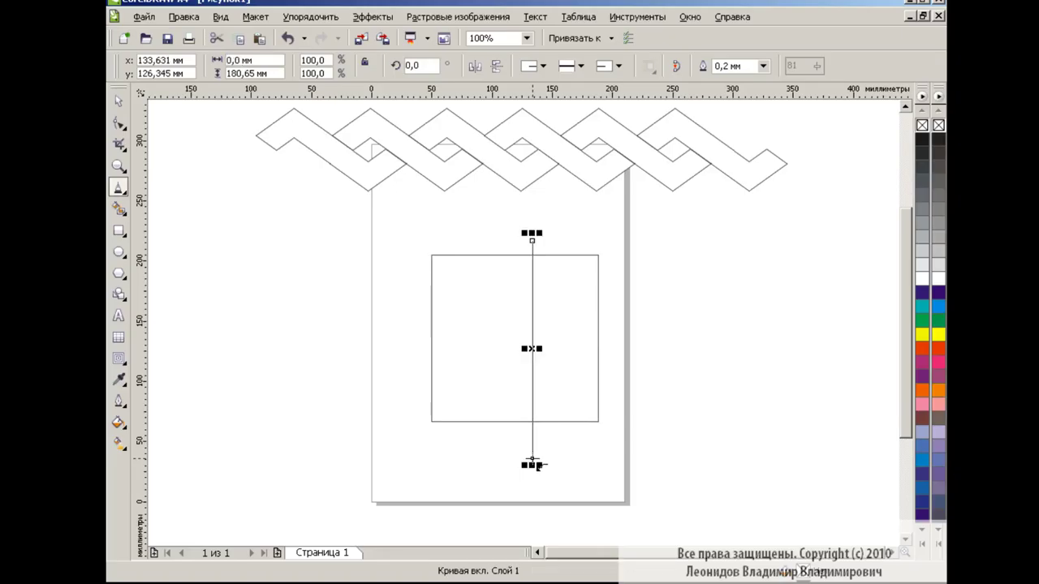
{"action": "left_click", "coordinate": [118, 101]}
{"action": "left_click_drag", "start_coordinate": [402, 212], "coordinate": [669, 489]}
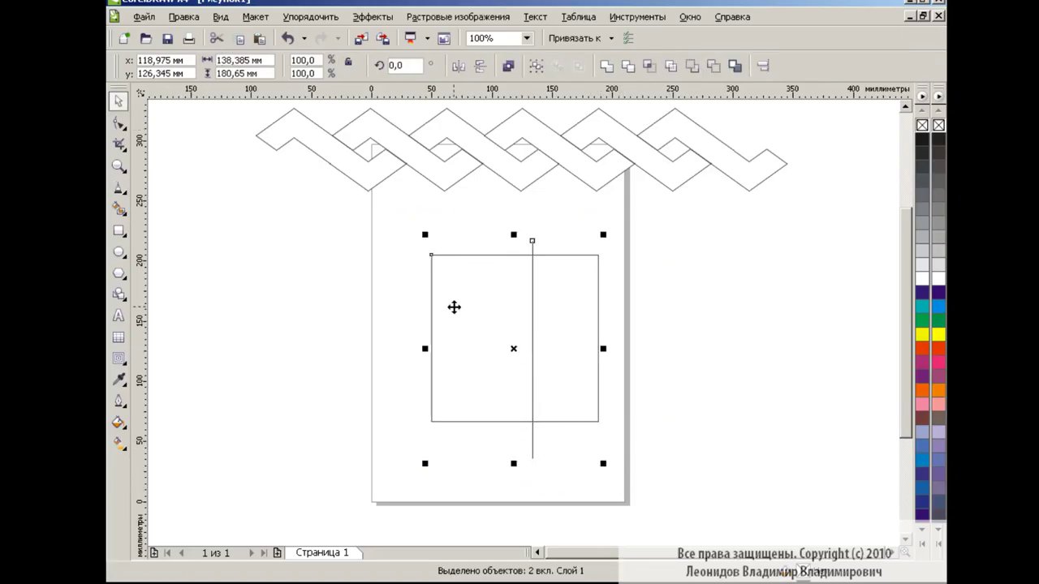
{"action": "left_click", "coordinate": [461, 69]}
{"action": "left_click", "coordinate": [576, 276]}
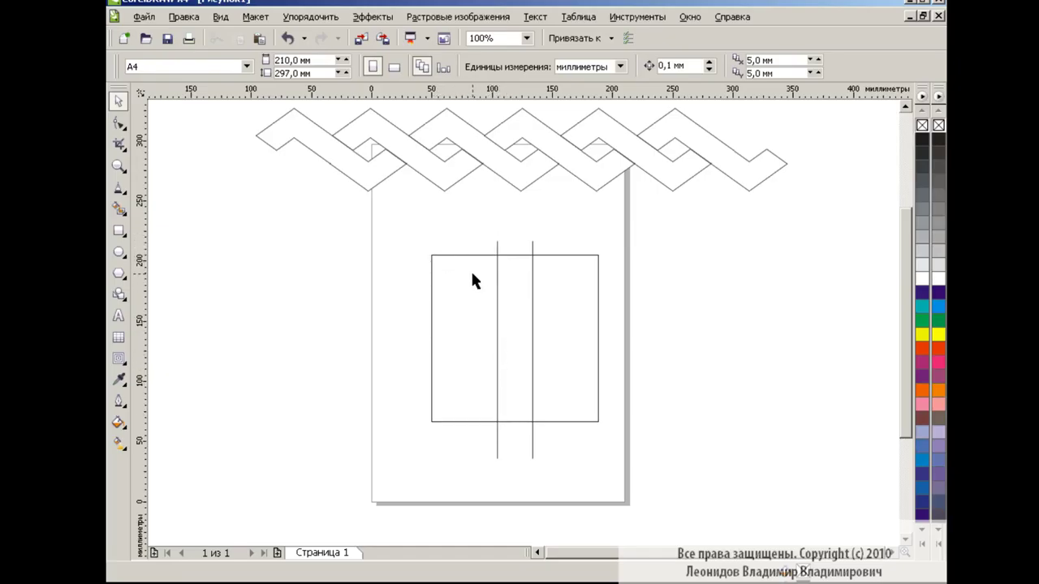
{"action": "left_click", "coordinate": [570, 282]}
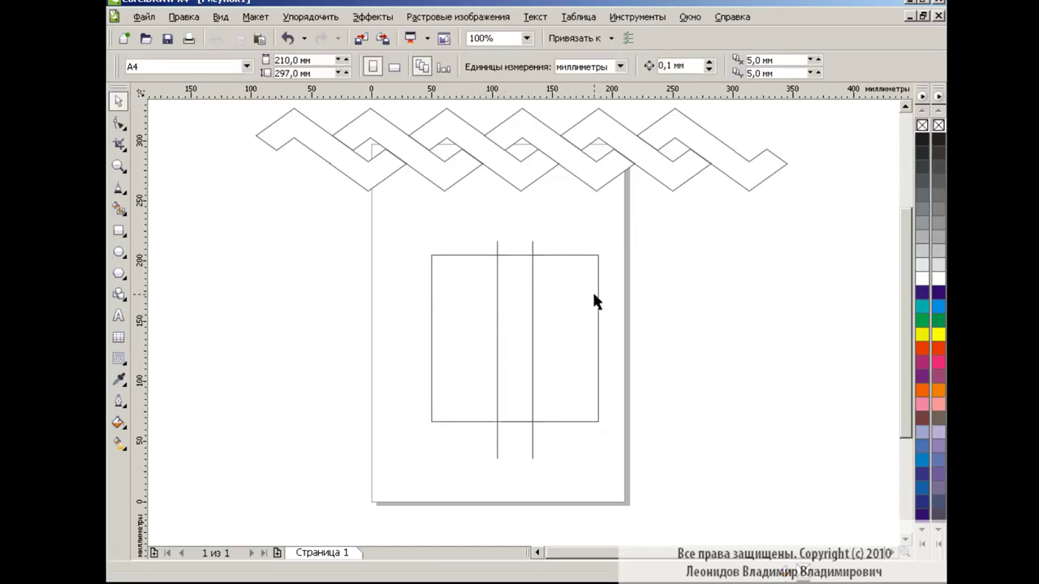
Step: Centre-align both vertical lines on the square using Align and Distribute
{"action": "left_click_drag", "start_coordinate": [398, 229], "coordinate": [623, 485]}
{"action": "left_click", "coordinate": [763, 66]}
{"action": "left_click", "coordinate": [418, 324]}
{"action": "left_click", "coordinate": [577, 387]}
{"action": "left_click", "coordinate": [636, 387]}
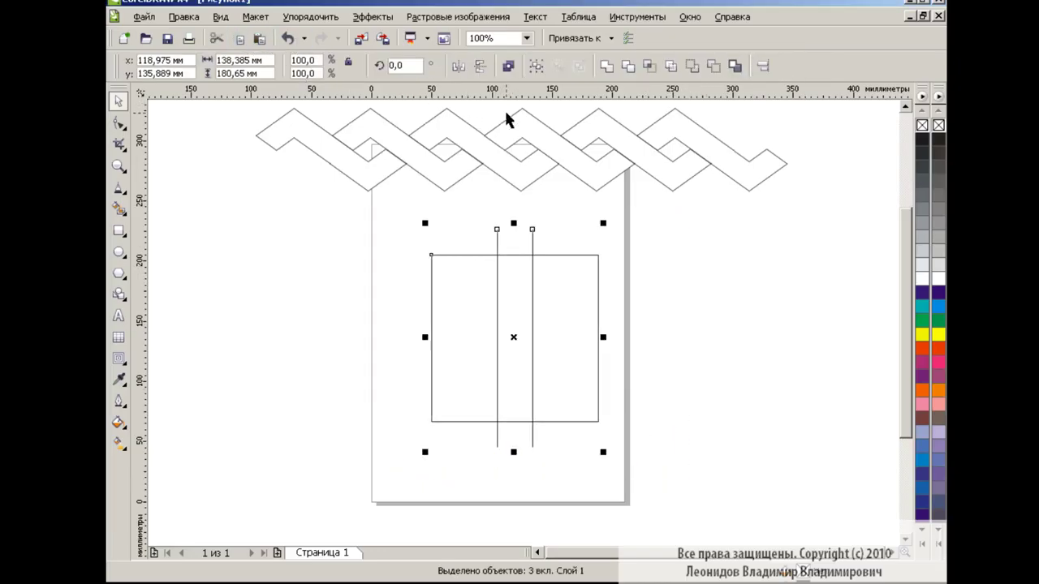
Step: Rotate the lattice 90° then 45°, flatten it to about 40% height, and duplicate it alongside
{"action": "type", "text": "90"}
{"action": "key", "text": "Return"}
{"action": "type", "text": "45"}
{"action": "key", "text": "Return"}
{"action": "mouse_move", "coordinate": [513, 463]}
{"action": "left_mouse_down"}
{"action": "mouse_move", "coordinate": [524, 412]}
{"action": "mouse_move", "coordinate": [520, 321]}
{"action": "left_mouse_up"}
{"action": "mouse_move", "coordinate": [513, 266]}
{"action": "left_mouse_down"}
{"action": "mouse_move", "coordinate": [524, 147]}
{"action": "mouse_move", "coordinate": [522, 246]}
{"action": "mouse_move", "coordinate": [423, 291]}
{"action": "mouse_move", "coordinate": [566, 290]}
{"action": "left_mouse_up"}
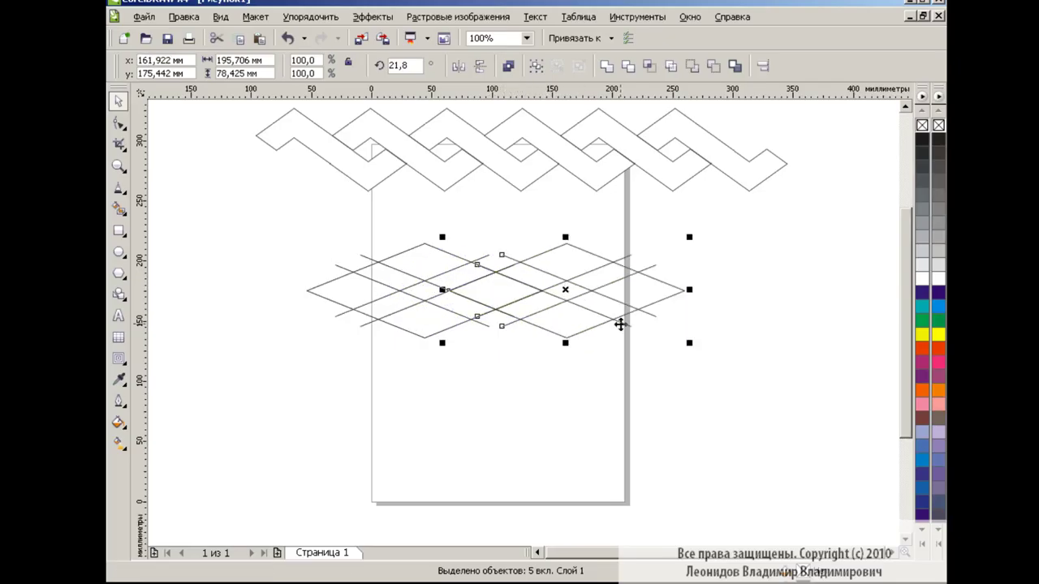
{"action": "left_click", "coordinate": [680, 396]}
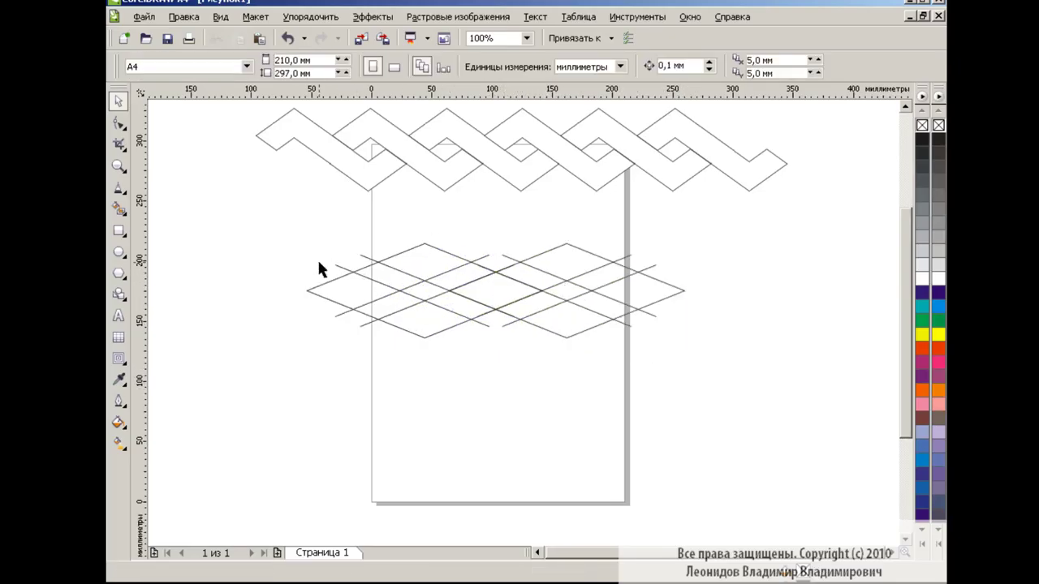
Step: Fill five diamond cells across the two lattices with blue
{"action": "left_click", "coordinate": [119, 208]}
{"action": "left_click", "coordinate": [333, 67]}
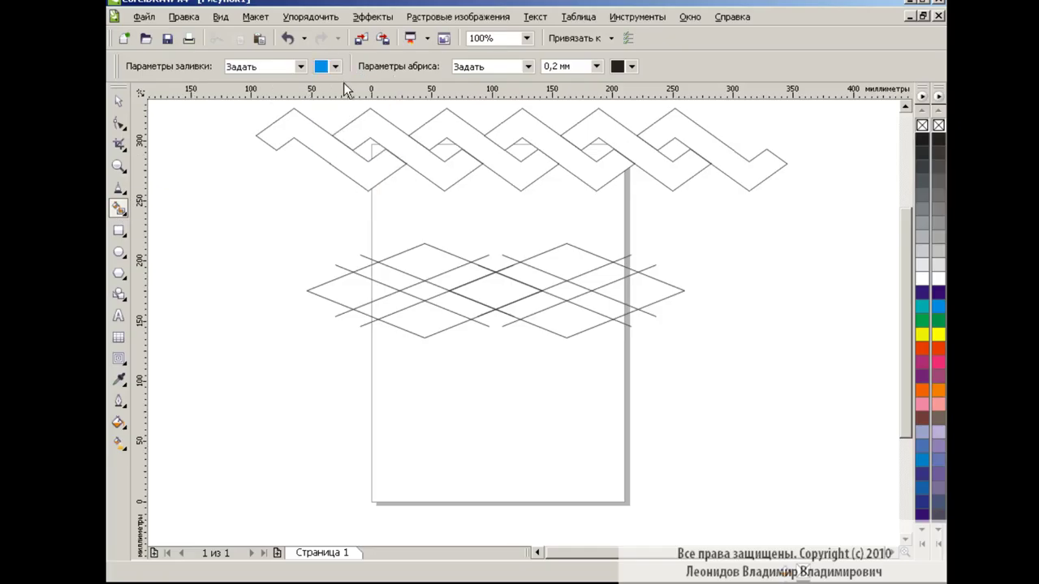
{"action": "left_click", "coordinate": [397, 273]}
{"action": "left_click", "coordinate": [431, 260]}
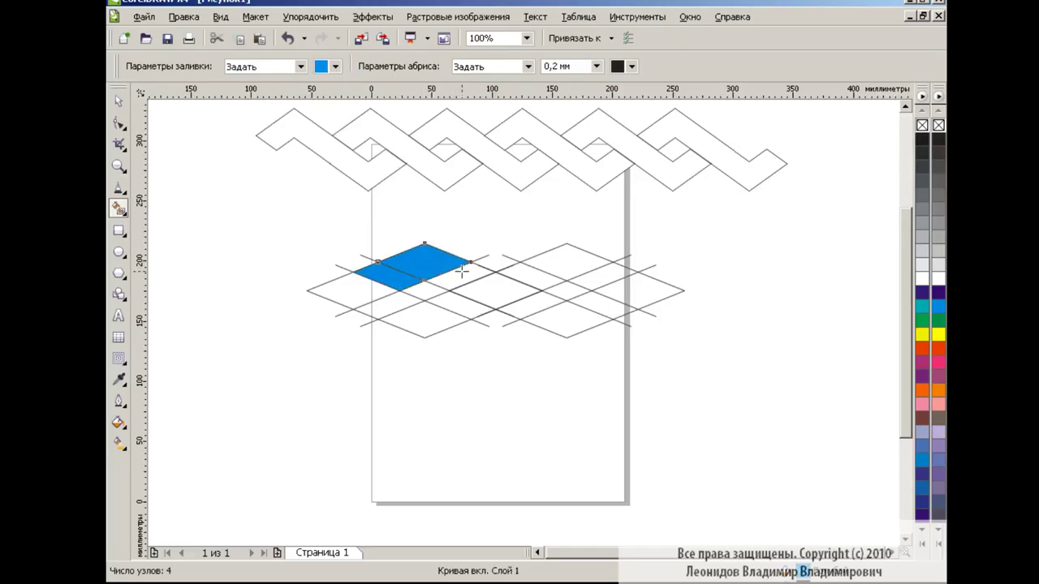
{"action": "left_click", "coordinate": [461, 272]}
{"action": "left_click", "coordinate": [539, 304]}
{"action": "left_click", "coordinate": [568, 318]}
{"action": "left_click", "coordinate": [599, 302]}
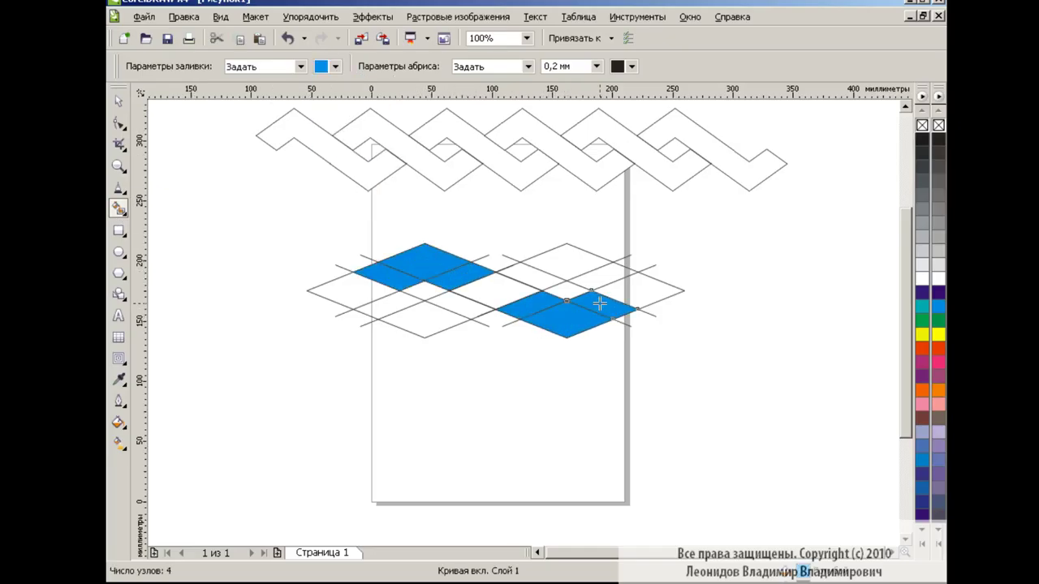
Step: Delete the left grid's outer diamond outline and fill the gap between the blue pieces
{"action": "key", "text": "space"}
{"action": "left_click", "coordinate": [283, 357]}
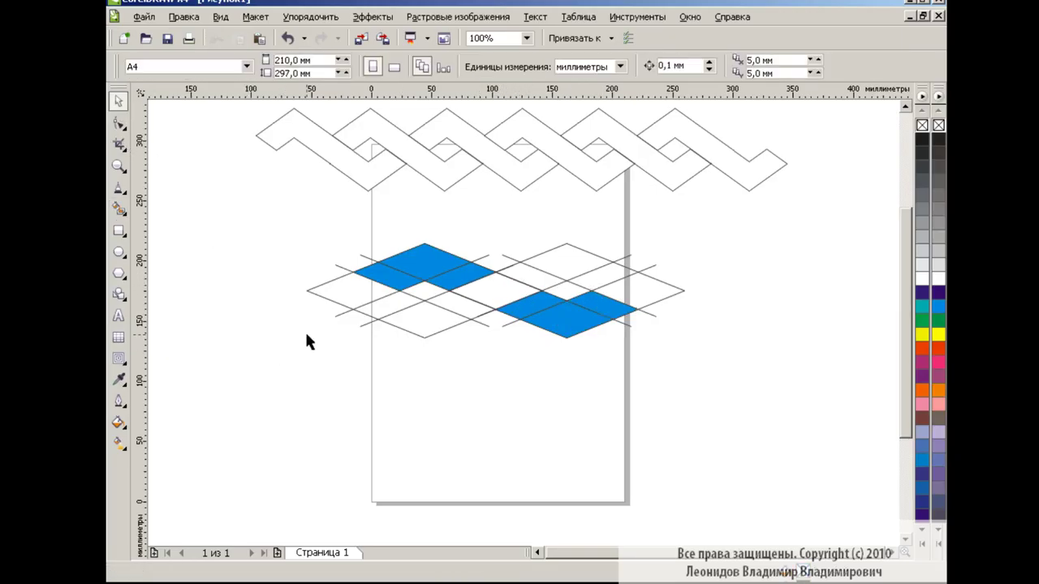
{"action": "left_click", "coordinate": [343, 294]}
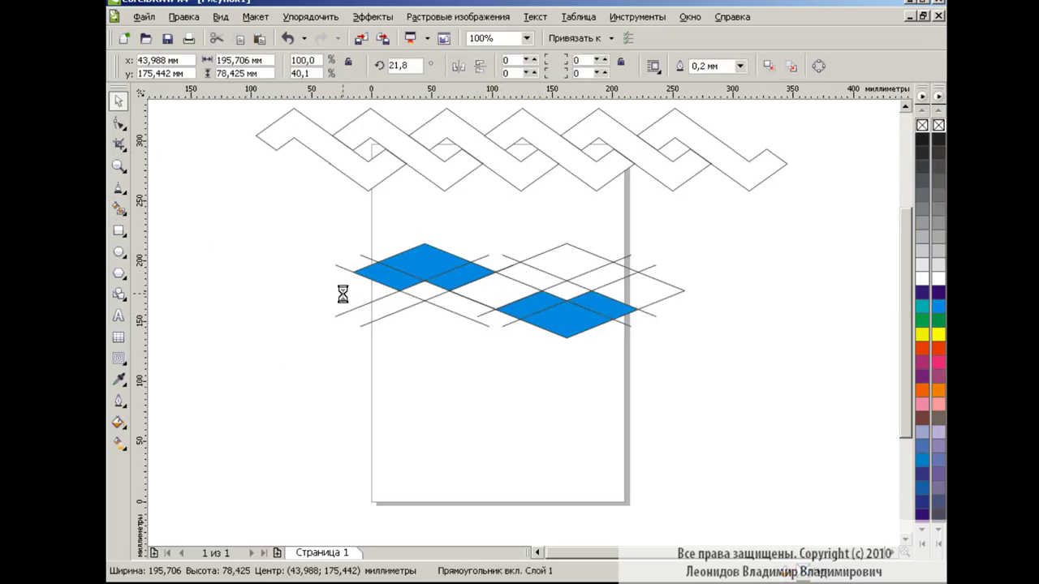
{"action": "key", "text": "Delete"}
{"action": "key", "text": "space"}
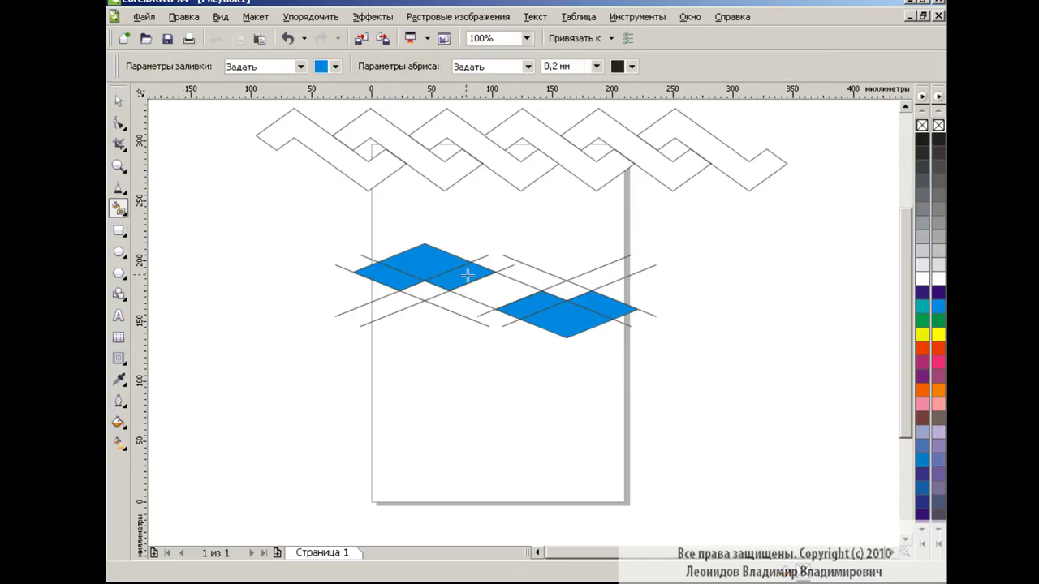
{"action": "left_click", "coordinate": [487, 288]}
{"action": "key", "text": "space"}
Step: Combine the three blue pieces into one shape and move it lower on the page
{"action": "left_click", "coordinate": [441, 256]}
{"action": "left_click", "coordinate": [501, 284], "text": "shift"}
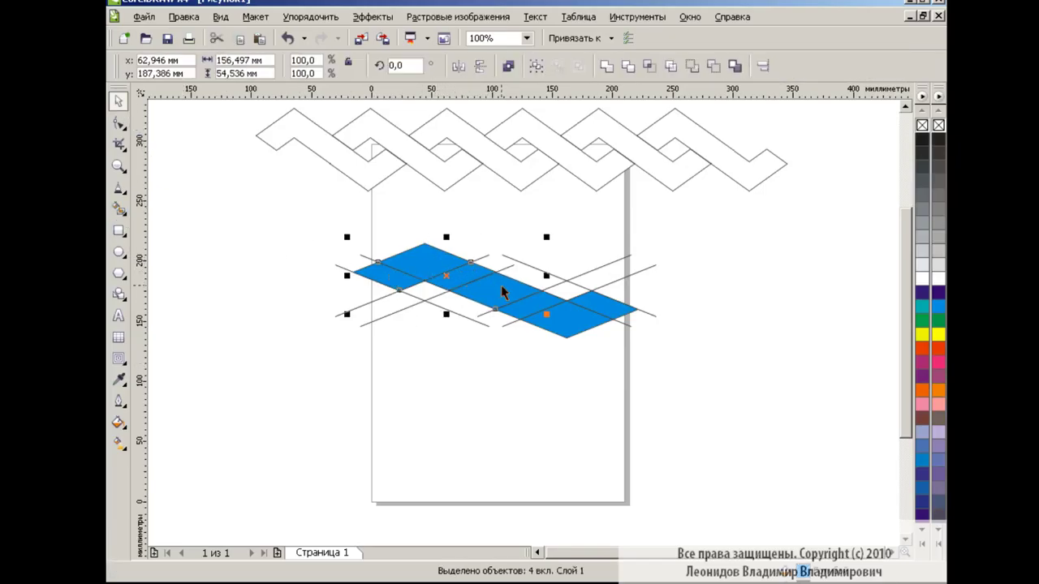
{"action": "left_click", "coordinate": [591, 297], "text": "shift"}
{"action": "key", "text": "ctrl+l"}
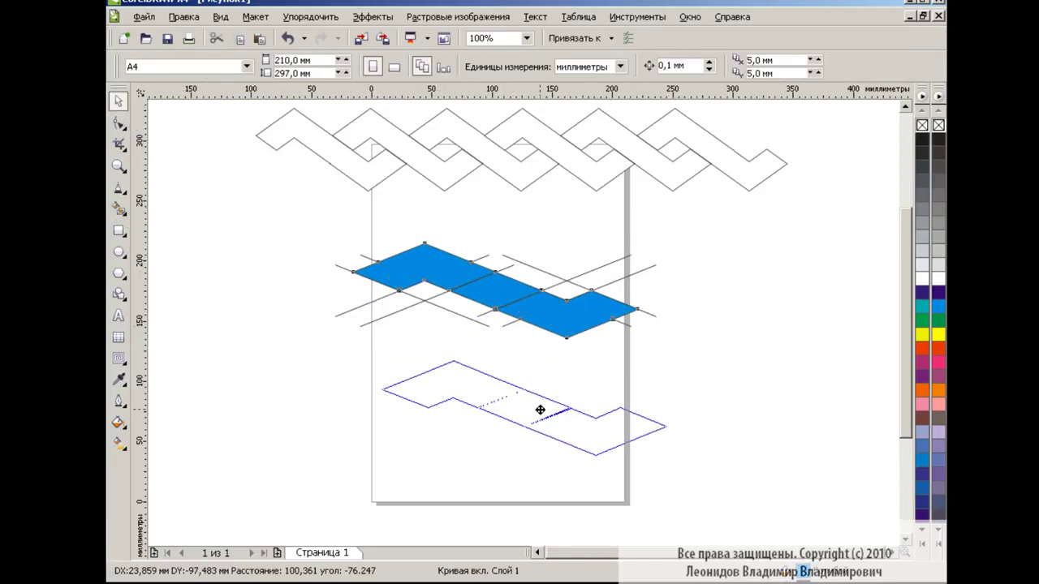
{"action": "left_click_drag", "start_coordinate": [511, 292], "coordinate": [540, 411]}
{"action": "left_click", "coordinate": [580, 481]}
Step: Break the blue shape apart, enlarge the pieces to about 150%, and shift the left piece slightly
{"action": "left_click", "coordinate": [574, 427]}
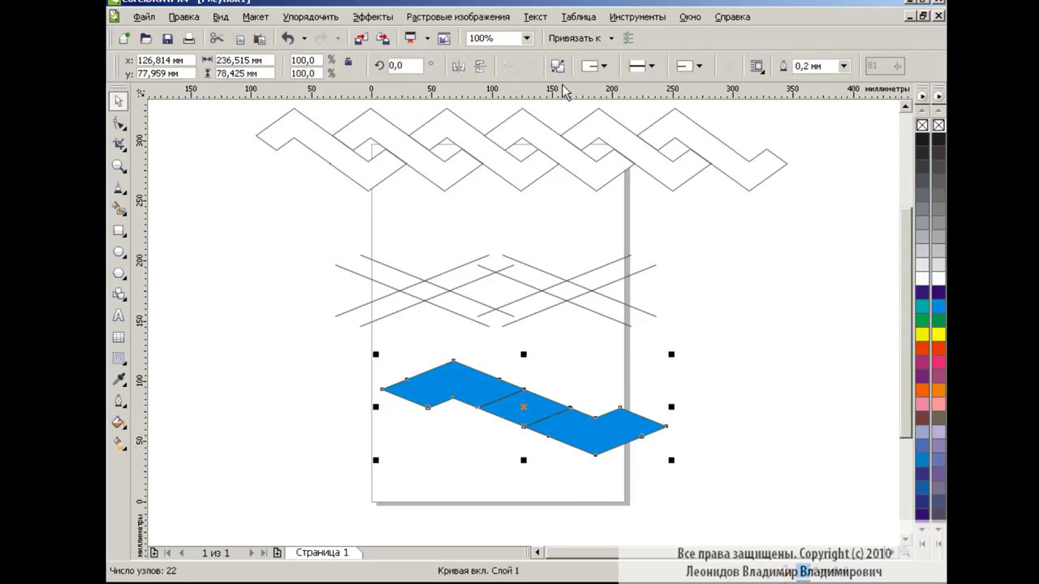
{"action": "key", "text": "ctrl+k"}
{"action": "left_click", "coordinate": [758, 422]}
{"action": "left_click", "coordinate": [590, 424]}
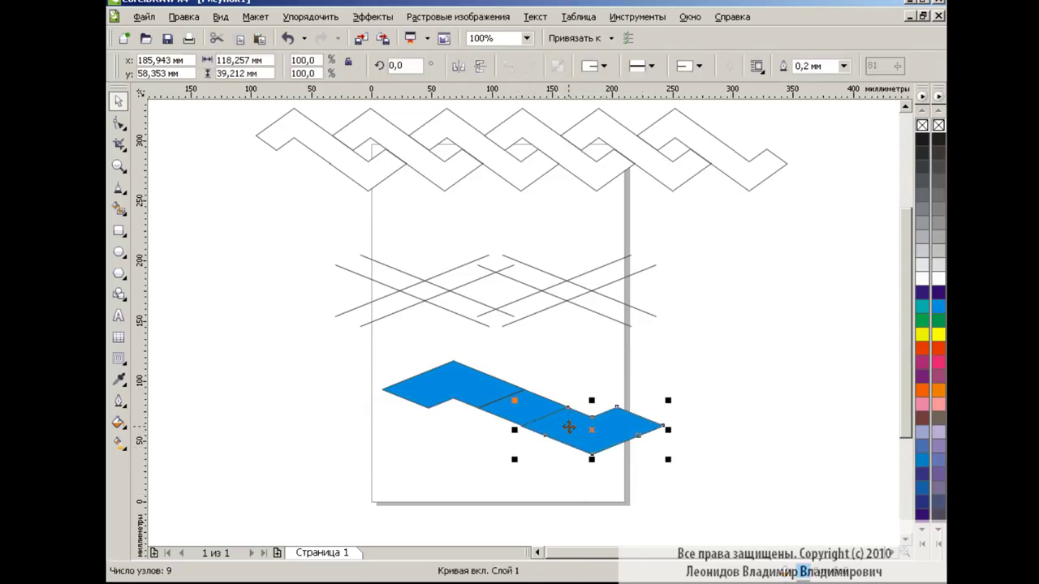
{"action": "left_click_drag", "start_coordinate": [342, 349], "coordinate": [659, 485]}
{"action": "left_click_drag", "start_coordinate": [666, 357], "coordinate": [815, 307]}
{"action": "left_click", "coordinate": [785, 322]}
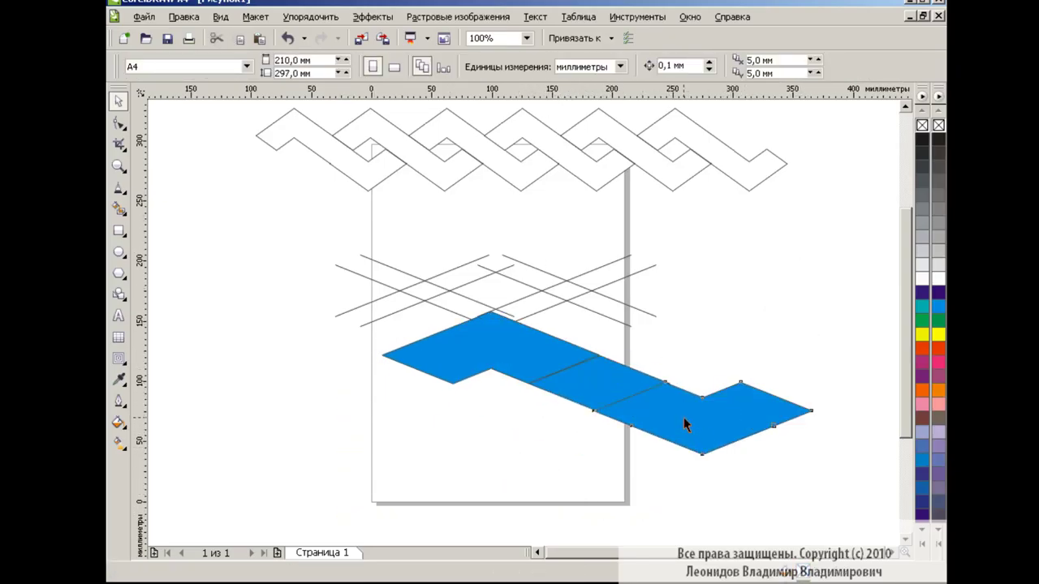
{"action": "left_click", "coordinate": [698, 406]}
{"action": "left_click", "coordinate": [720, 341]}
{"action": "left_click_drag", "start_coordinate": [549, 360], "coordinate": [553, 362]}
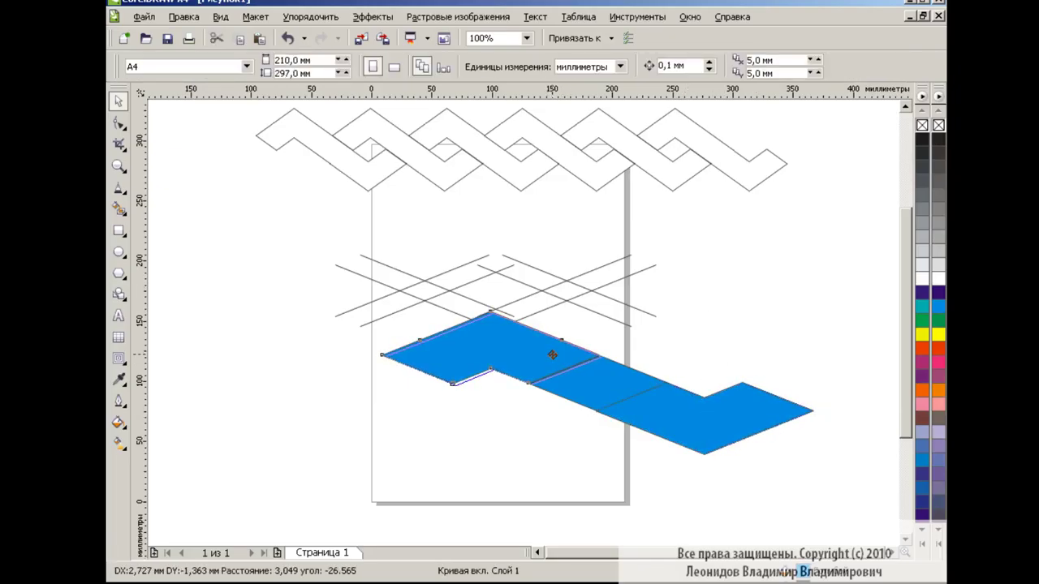
Step: Delete all the crossing guide lines, leaving only the blue pieces
{"action": "left_click_drag", "start_coordinate": [883, 285], "coordinate": [554, 500]}
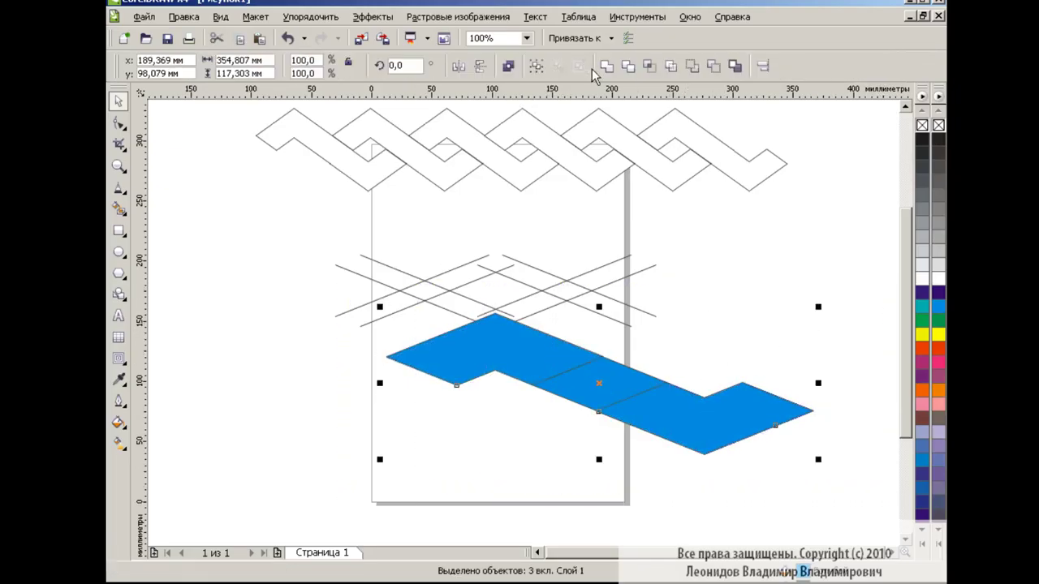
{"action": "left_click", "coordinate": [632, 312]}
{"action": "left_click_drag", "start_coordinate": [732, 235], "coordinate": [308, 361]}
{"action": "key", "text": "Delete"}
Step: Combine the blue pieces into one strip, shrink it to about 40%, and move it up-left
{"action": "key", "text": "ctrl+l"}
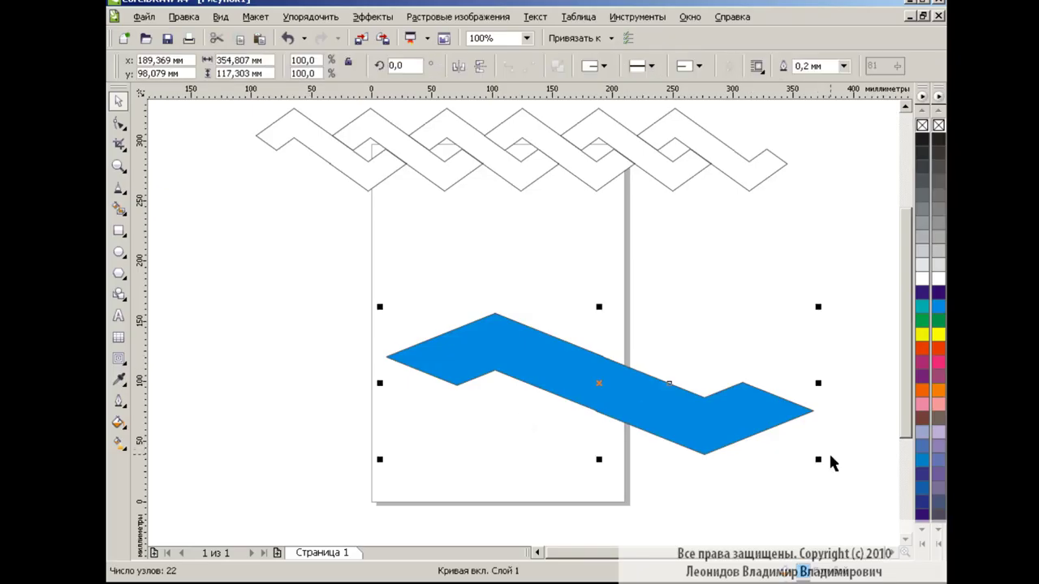
{"action": "left_click_drag", "start_coordinate": [816, 460], "coordinate": [563, 374]}
{"action": "left_click_drag", "start_coordinate": [472, 343], "coordinate": [501, 305]}
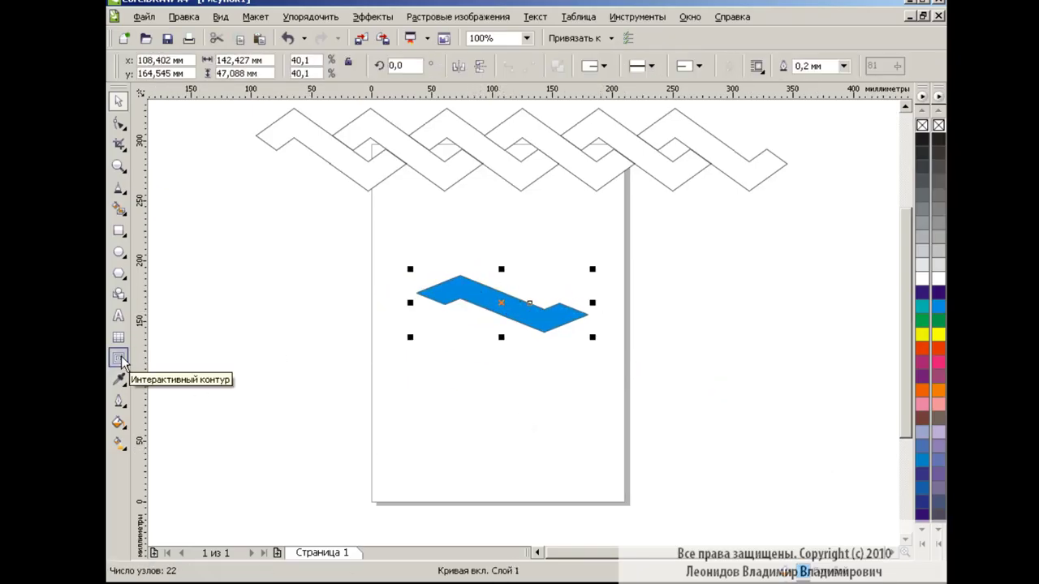
Step: Give the blue strip a dark-to-blue inside contour and place an overlapping copy to its right
{"action": "left_click", "coordinate": [118, 358]}
{"action": "left_click_drag", "start_coordinate": [501, 278], "coordinate": [501, 303]}
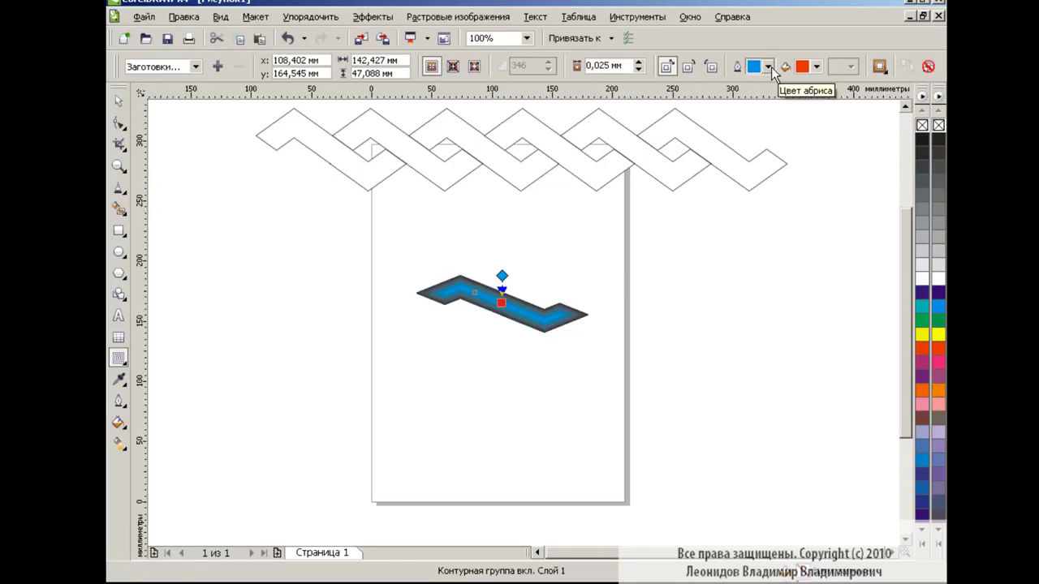
{"action": "left_click", "coordinate": [119, 100]}
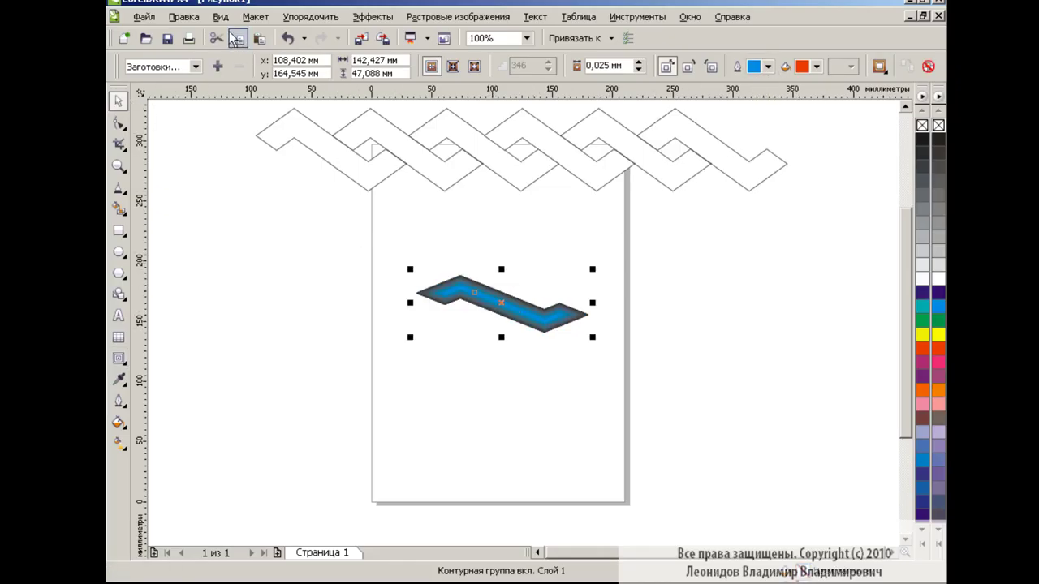
{"action": "left_click_drag", "start_coordinate": [505, 300], "coordinate": [590, 300]}
{"action": "left_click", "coordinate": [435, 272]}
Step: Copy the contoured strip pair rightward, then copy the whole braid leftward to lengthen the chain
{"action": "left_click_drag", "start_coordinate": [698, 357], "coordinate": [390, 251]}
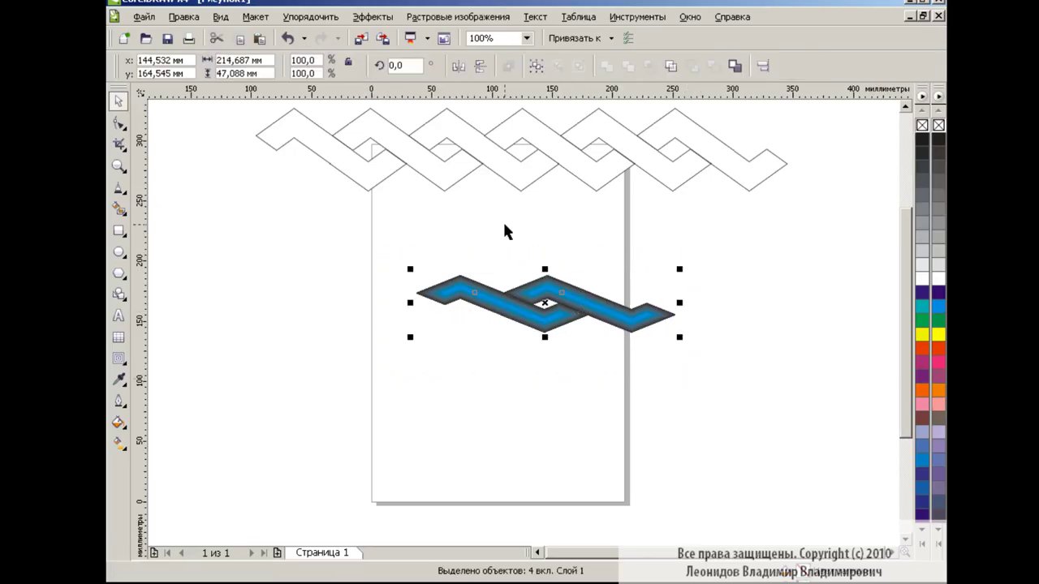
{"action": "left_click_drag", "start_coordinate": [545, 302], "coordinate": [720, 303]}
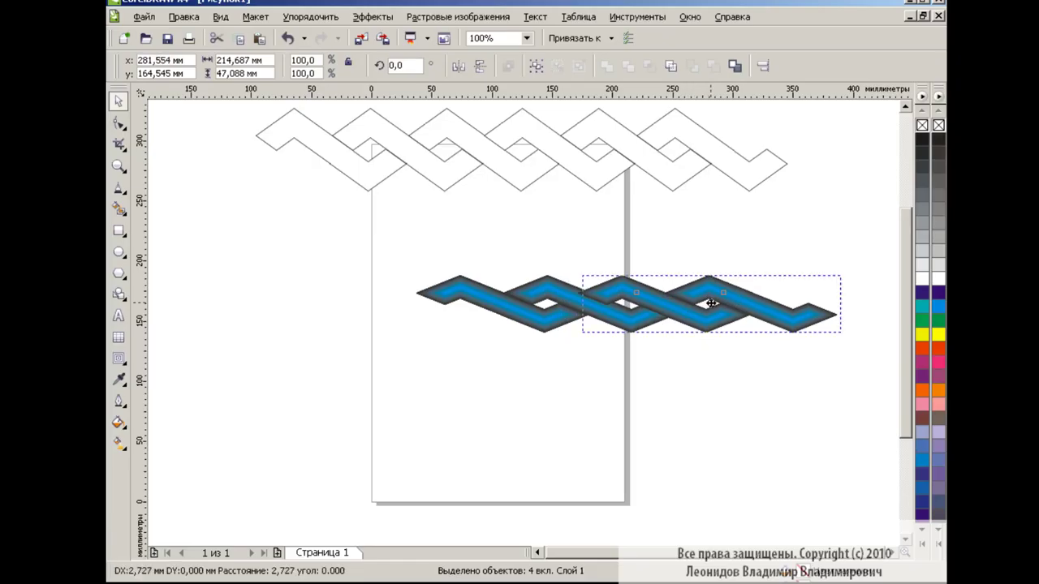
{"action": "left_click", "coordinate": [678, 415]}
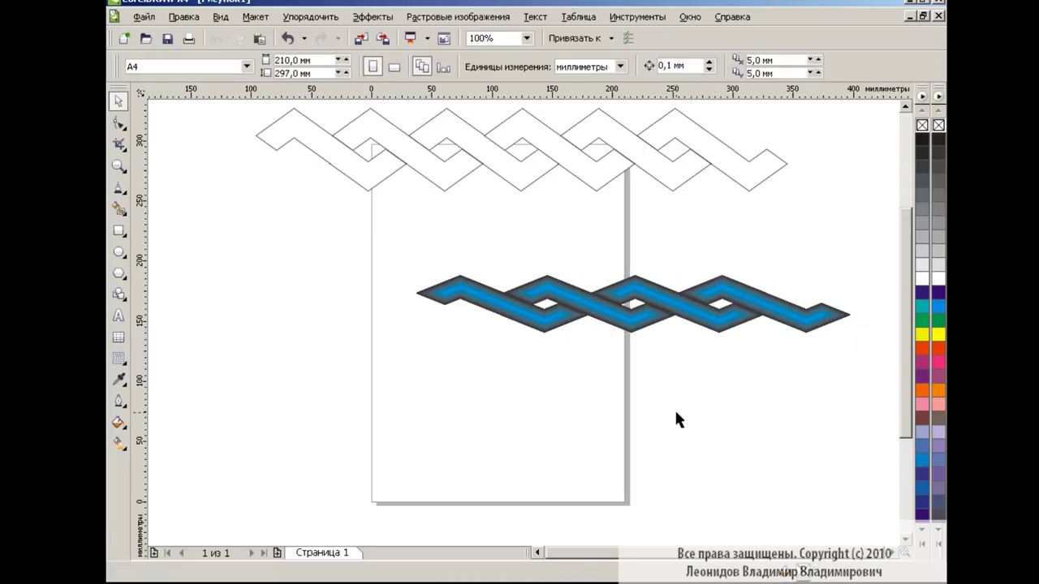
{"action": "left_click_drag", "start_coordinate": [378, 239], "coordinate": [869, 410]}
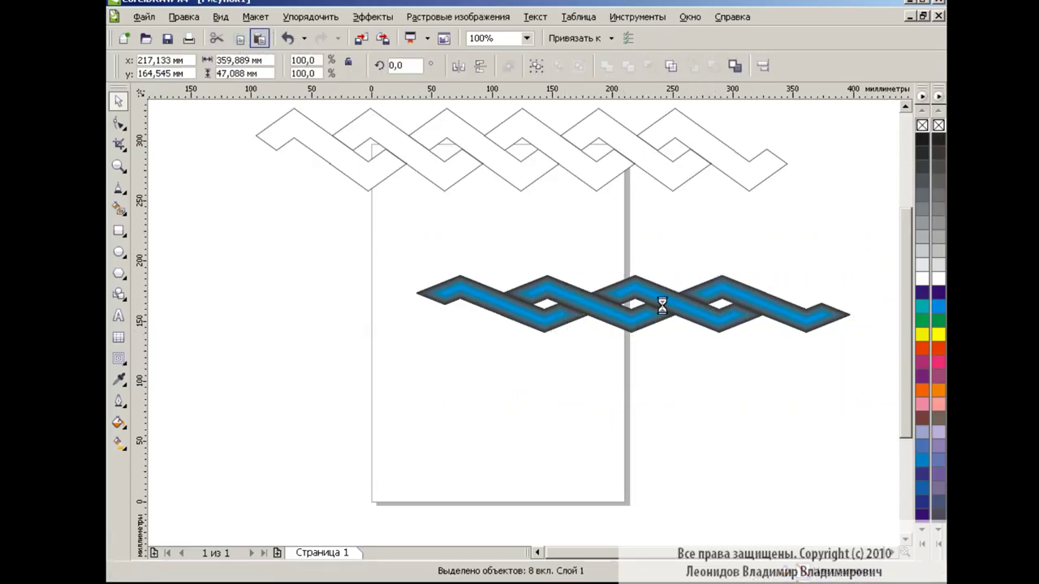
{"action": "left_click_drag", "start_coordinate": [630, 302], "coordinate": [281, 301]}
{"action": "left_click", "coordinate": [405, 363]}
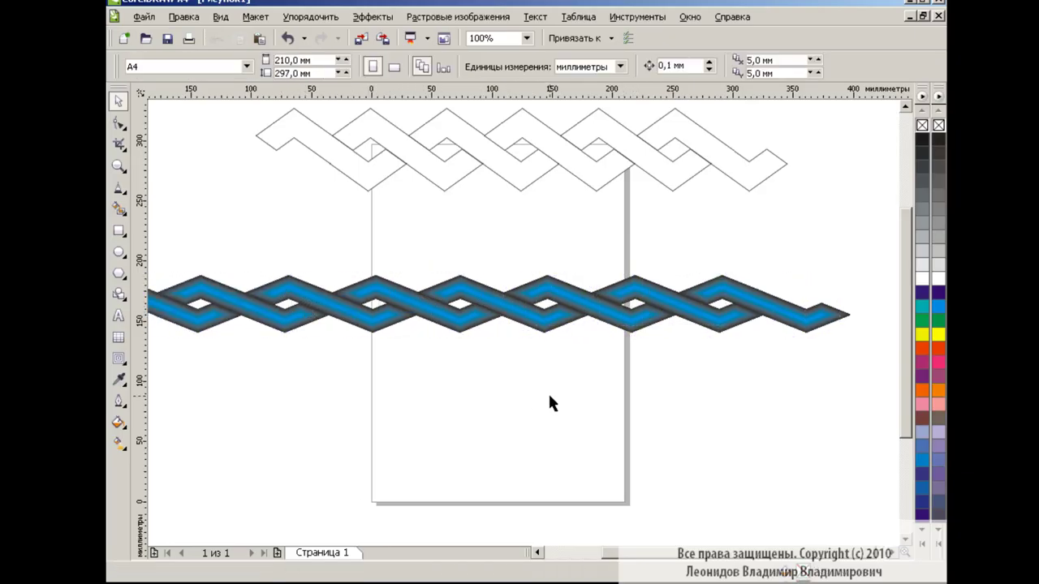
Step: Copy one white braid link below the braid and reshape its nodes into a rounded wave
{"action": "left_click", "coordinate": [613, 165]}
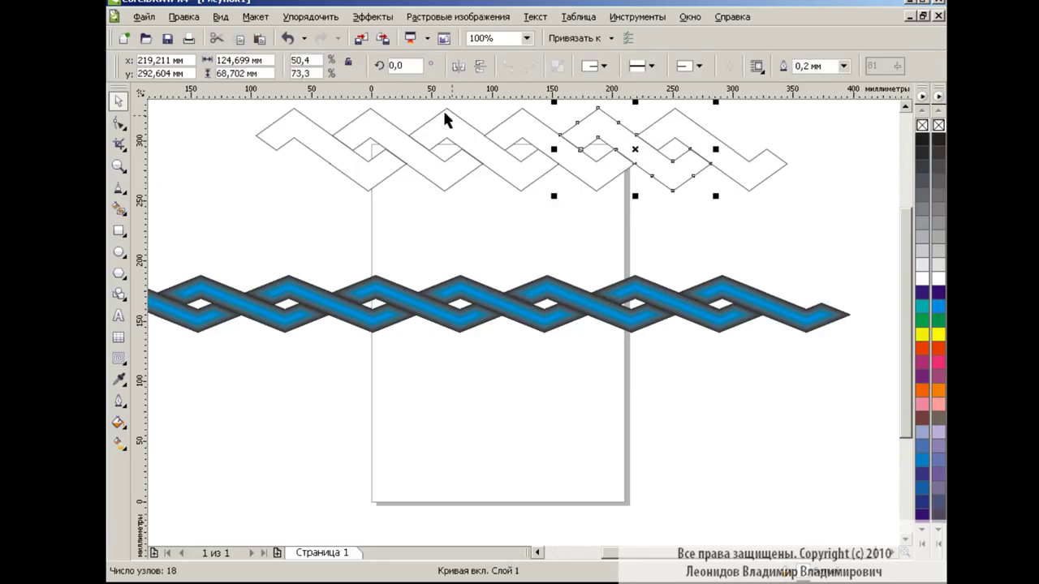
{"action": "left_click_drag", "start_coordinate": [634, 149], "coordinate": [413, 237]}
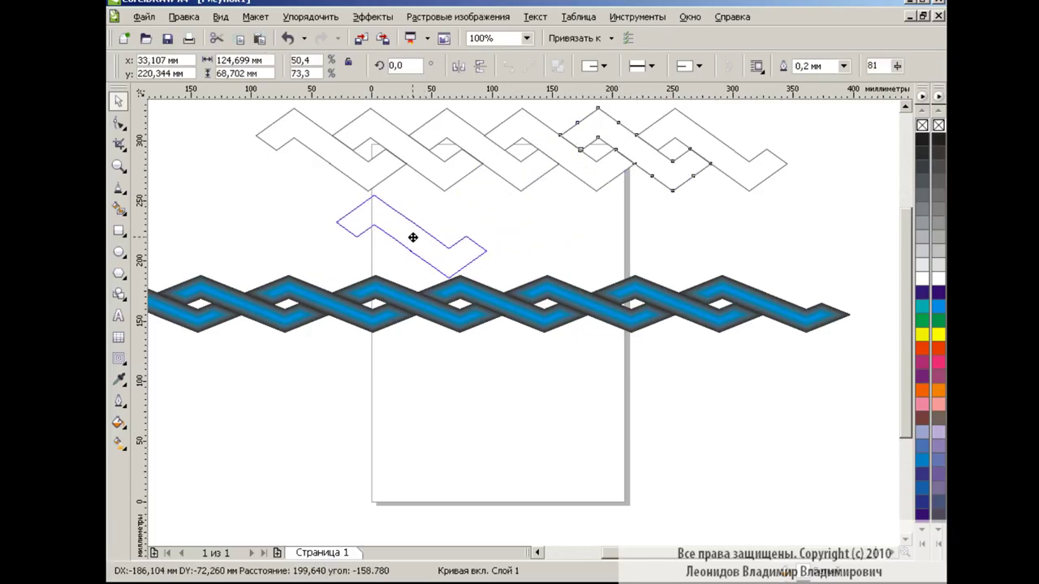
{"action": "key", "text": "F10"}
{"action": "key", "text": "ctrl+a"}
{"action": "left_click", "coordinate": [388, 221]}
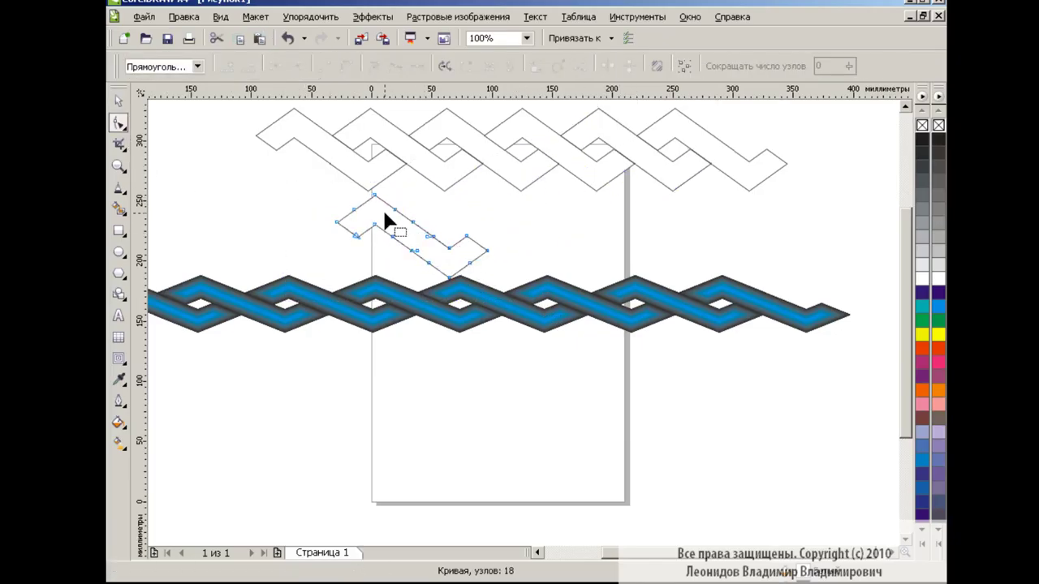
{"action": "left_click_drag", "start_coordinate": [366, 189], "coordinate": [382, 234]}
{"action": "left_click_drag", "start_coordinate": [374, 199], "coordinate": [376, 208]}
{"action": "mouse_move", "coordinate": [439, 237]}
{"action": "left_mouse_down"}
{"action": "mouse_move", "coordinate": [466, 301]}
{"action": "mouse_move", "coordinate": [451, 279]}
{"action": "left_mouse_up"}
{"action": "key", "text": "space"}
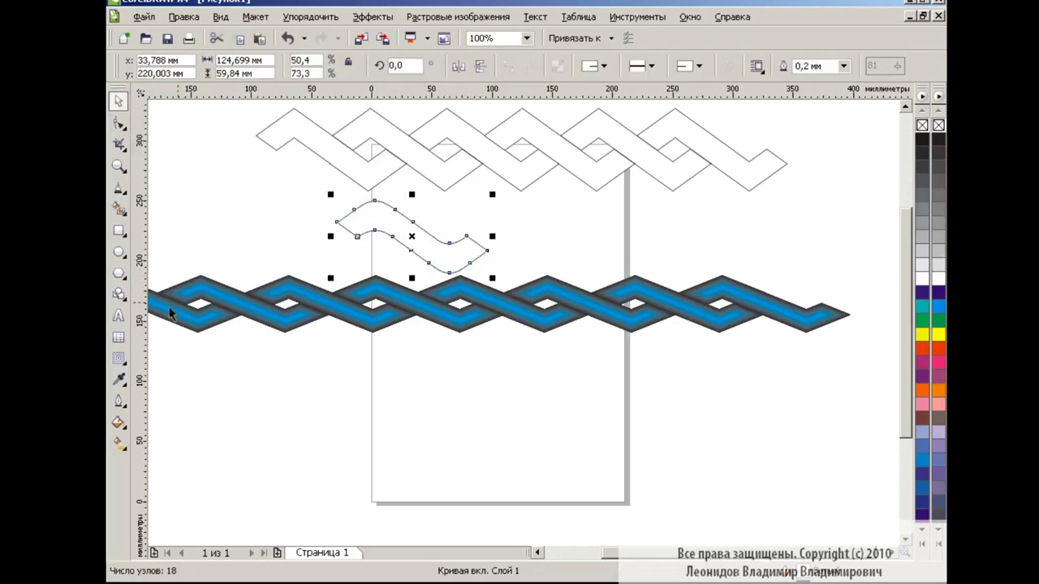
Step: Apply a dark-to-blue inside contour to the wavy curve
{"action": "left_click", "coordinate": [118, 358]}
{"action": "mouse_move", "coordinate": [413, 238]}
{"action": "left_mouse_down"}
{"action": "mouse_move", "coordinate": [417, 260]}
{"action": "mouse_move", "coordinate": [489, 235]}
{"action": "left_mouse_up"}
{"action": "left_click", "coordinate": [118, 101]}
Step: Copy the wavy strip pair rightward and nudge it to interlock into a four-link wave chain
{"action": "left_click", "coordinate": [365, 213], "text": "shift"}
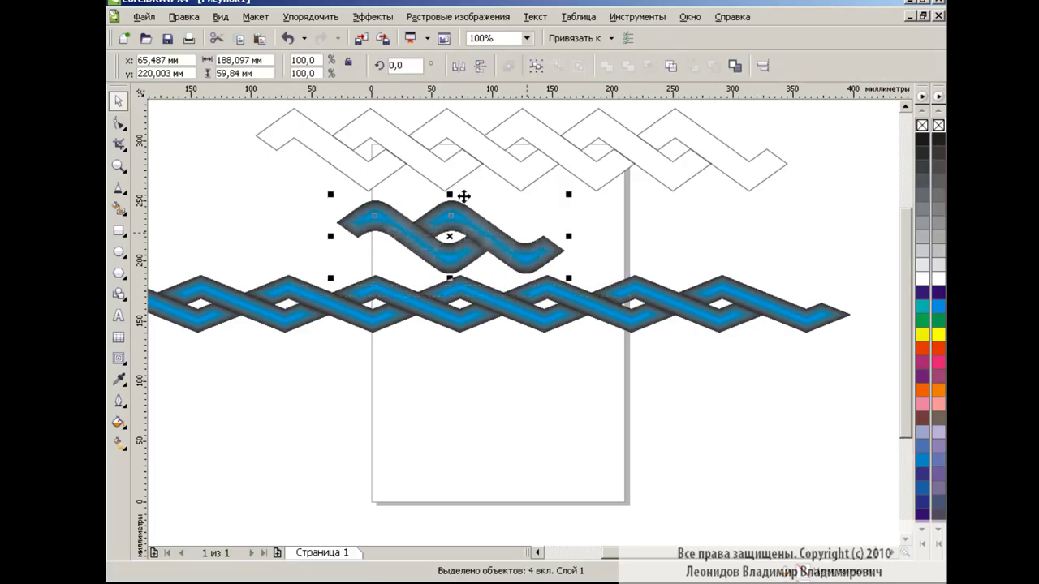
{"action": "left_click_drag", "start_coordinate": [449, 236], "coordinate": [591, 236]}
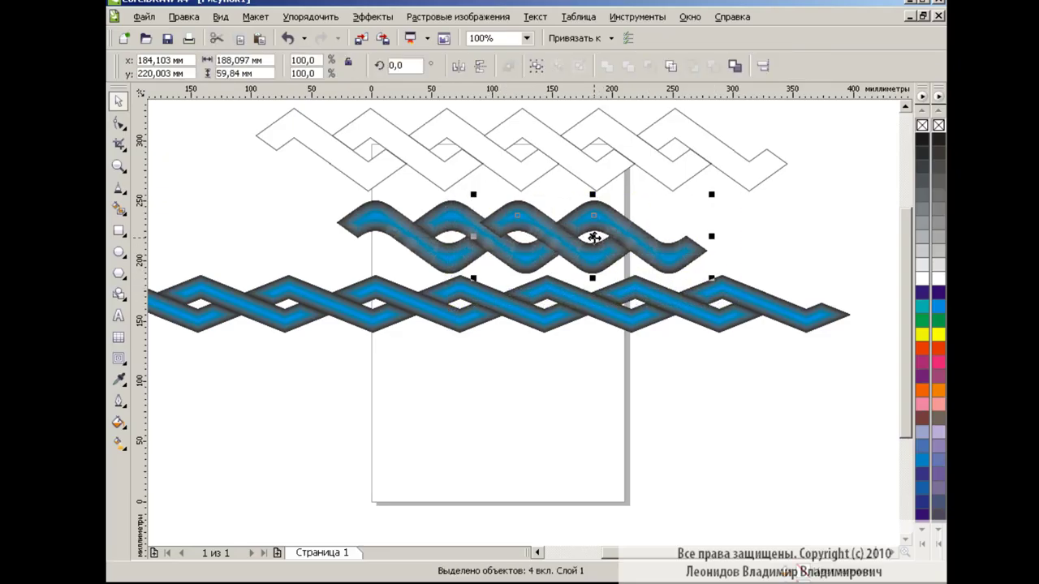
{"action": "left_click_drag", "start_coordinate": [594, 236], "coordinate": [602, 237]}
{"action": "left_click", "coordinate": [780, 243]}
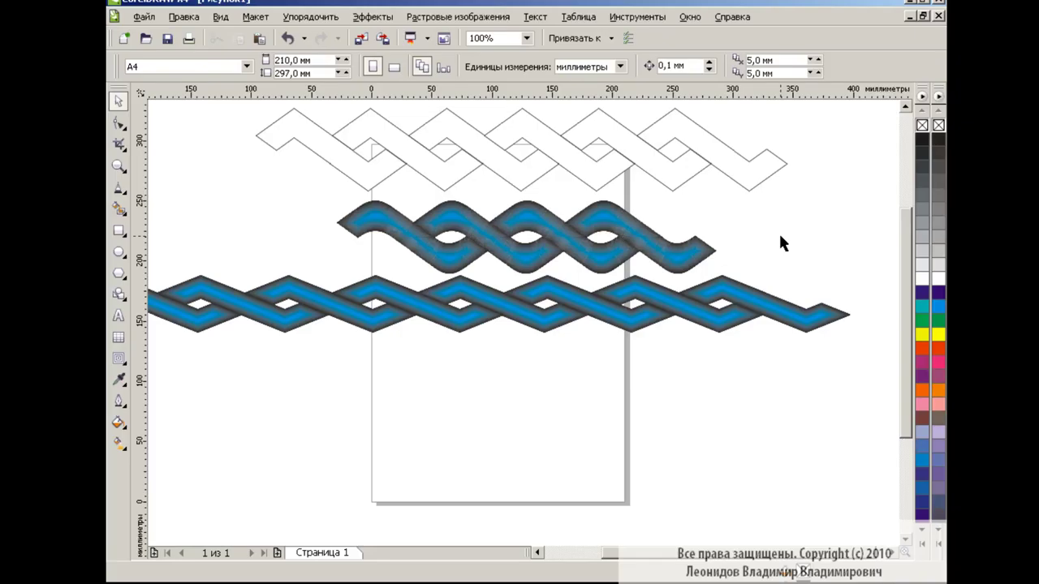